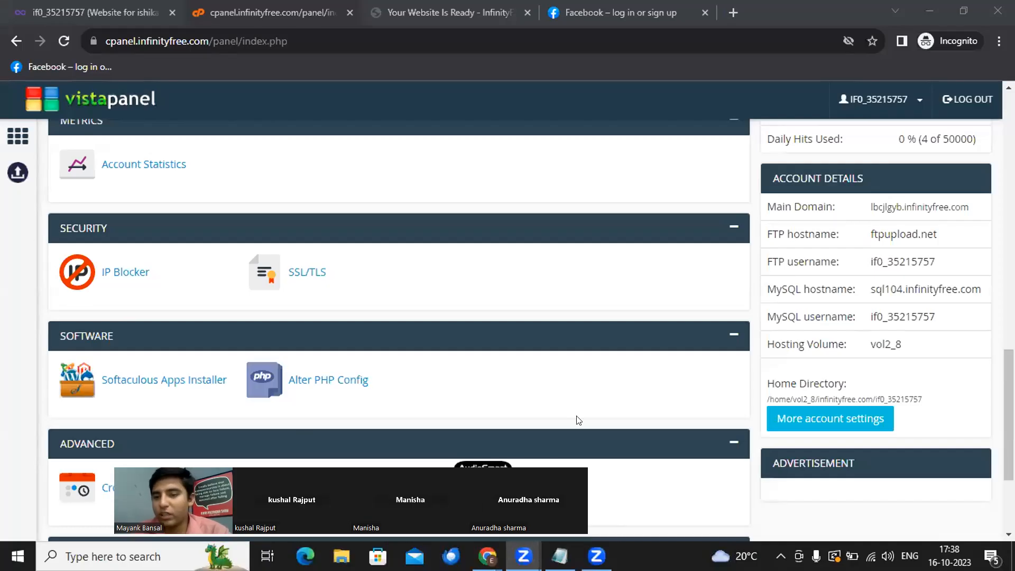
# - Bring the Chrome window with the InfinityFree VistaPanel control panel to the front
pyautogui.click(2, 314)
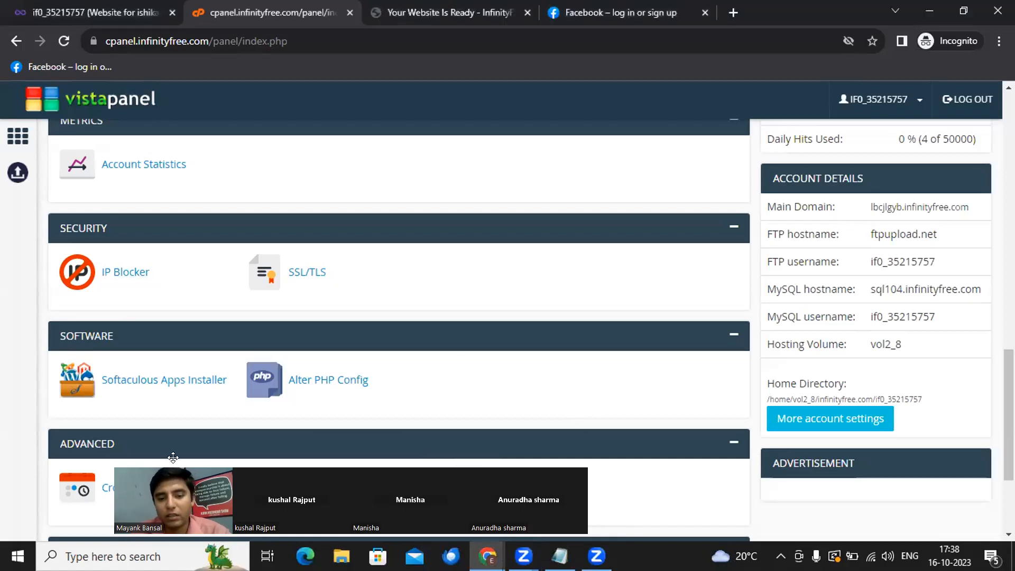
pyautogui.moveTo(172, 458); pyautogui.dragTo(159, 460)
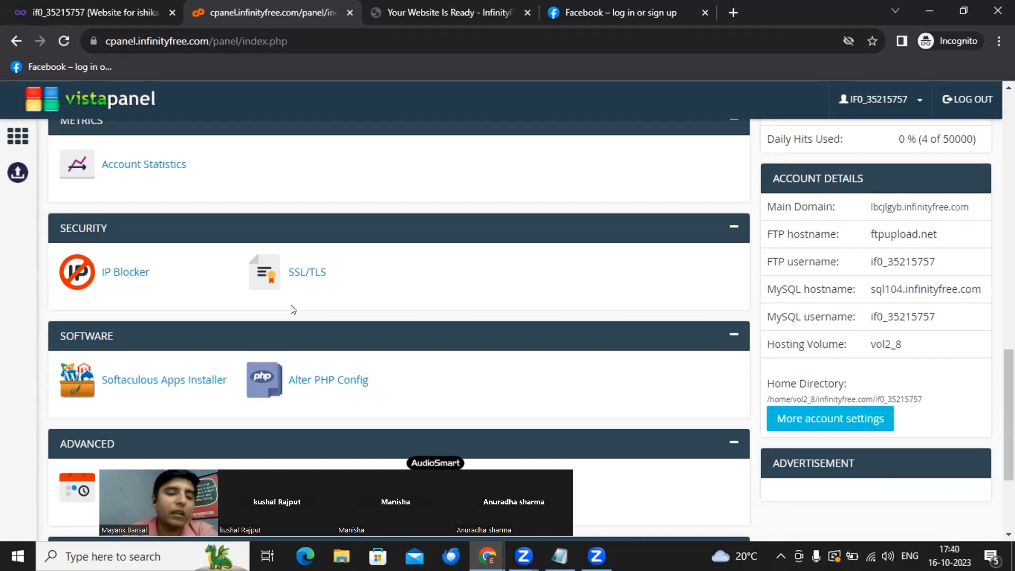
pyautogui.scroll(-1, 268, 328)
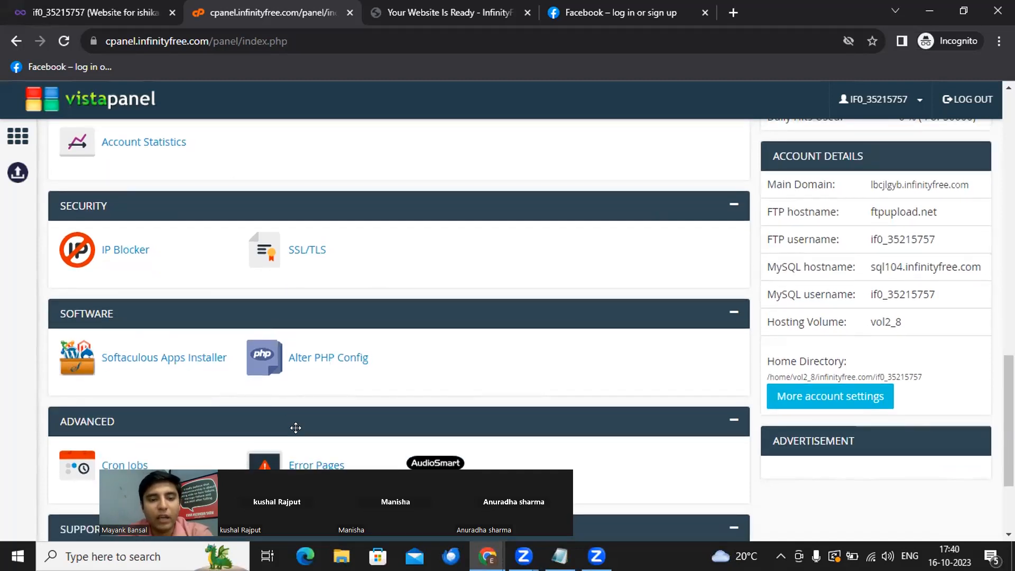
pyautogui.moveTo(316, 478); pyautogui.dragTo(824, 402)
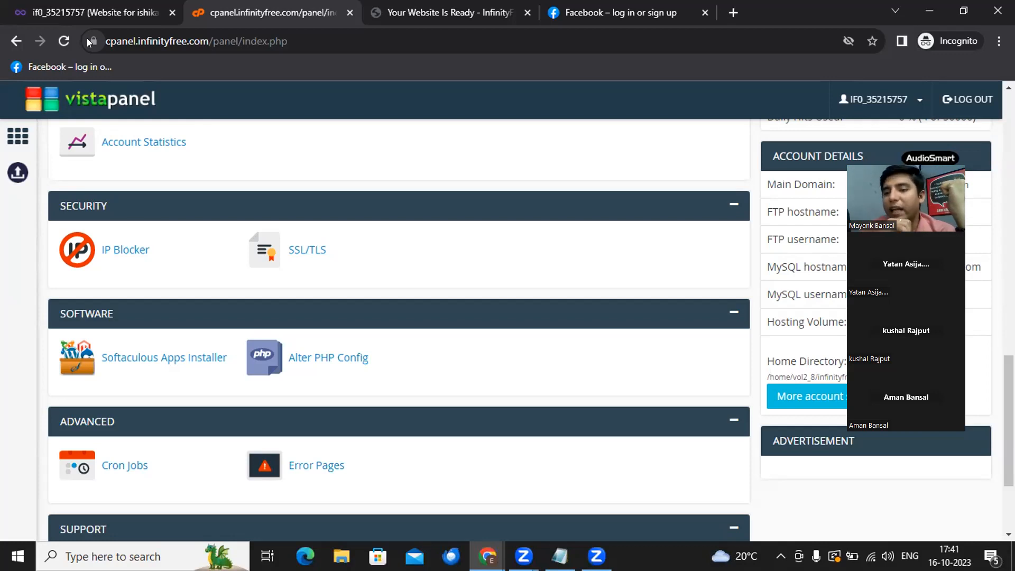
pyautogui.click(107, 41)
pyautogui.click(107, 40)
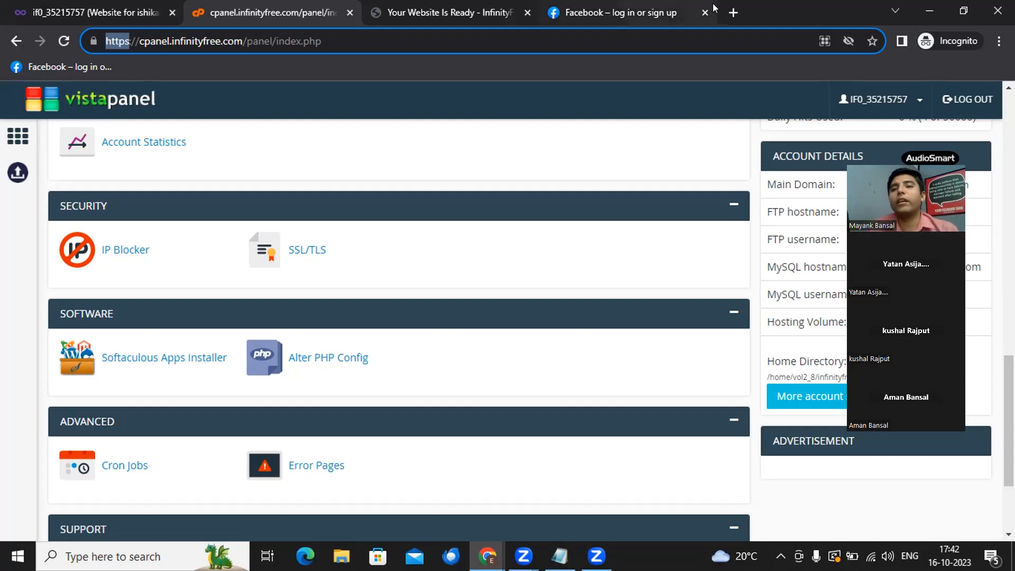
# - Search Google for 'google cloudflare ssl' in a new tab
pyautogui.click(732, 14)
pyautogui.write('goo')
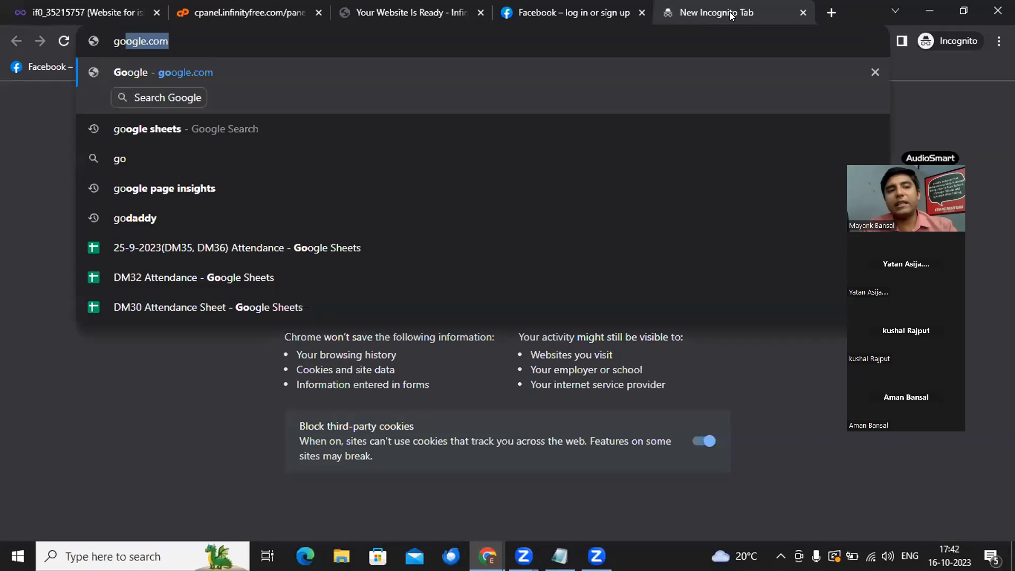
pyautogui.write('gle clo')
pyautogui.press('BackSpace')
pyautogui.write('lou')
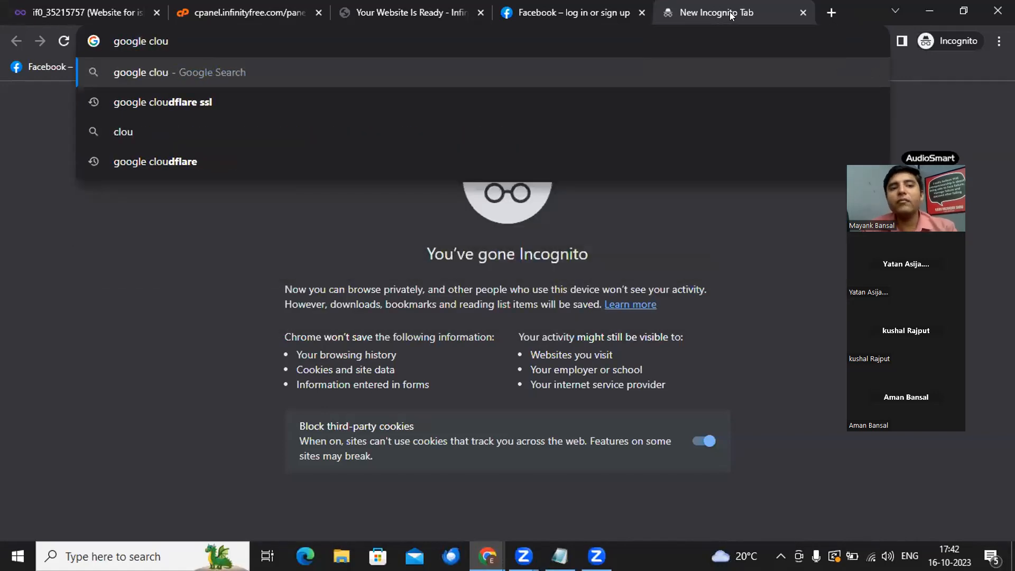
pyautogui.press('Down')
pyautogui.press('Return')
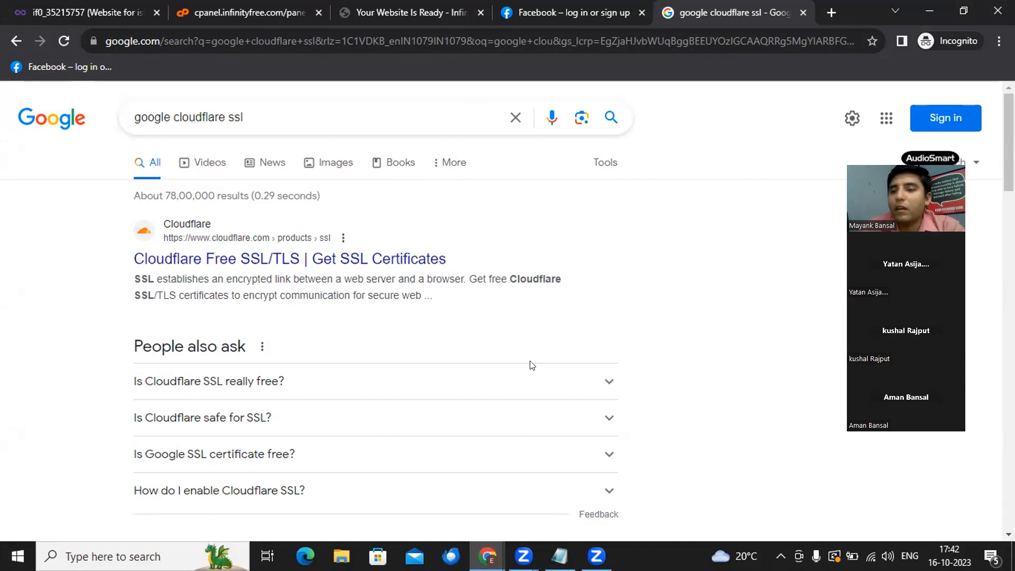
# - Return to the cpanel.infinityfree.com page and browse its sections down to Software
pyautogui.click(244, 12)
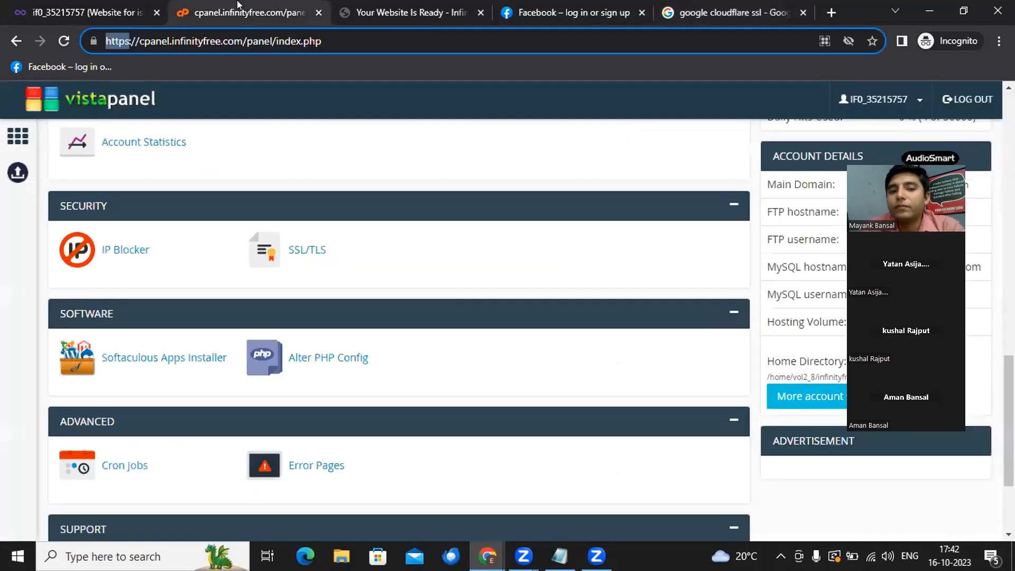
pyautogui.scroll(-2, 386, 354)
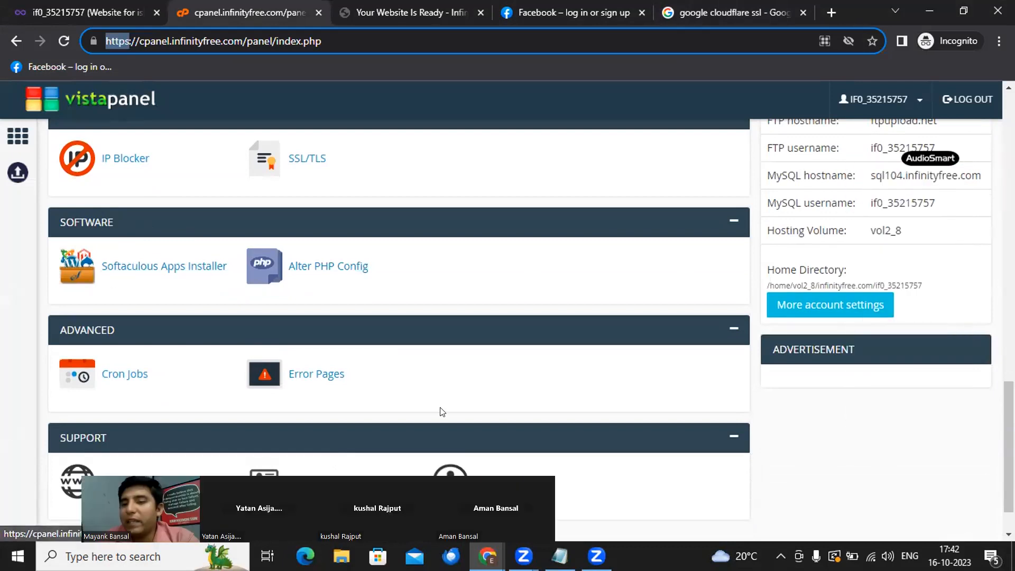
pyautogui.scroll(8, 856, 259)
pyautogui.scroll(1, 857, 258)
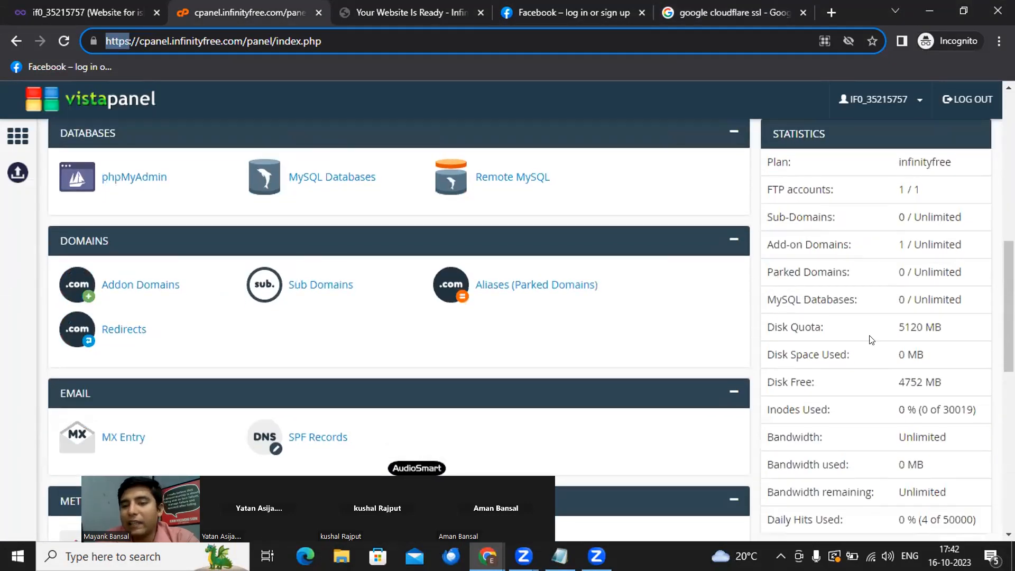
pyautogui.scroll(-4, 878, 339)
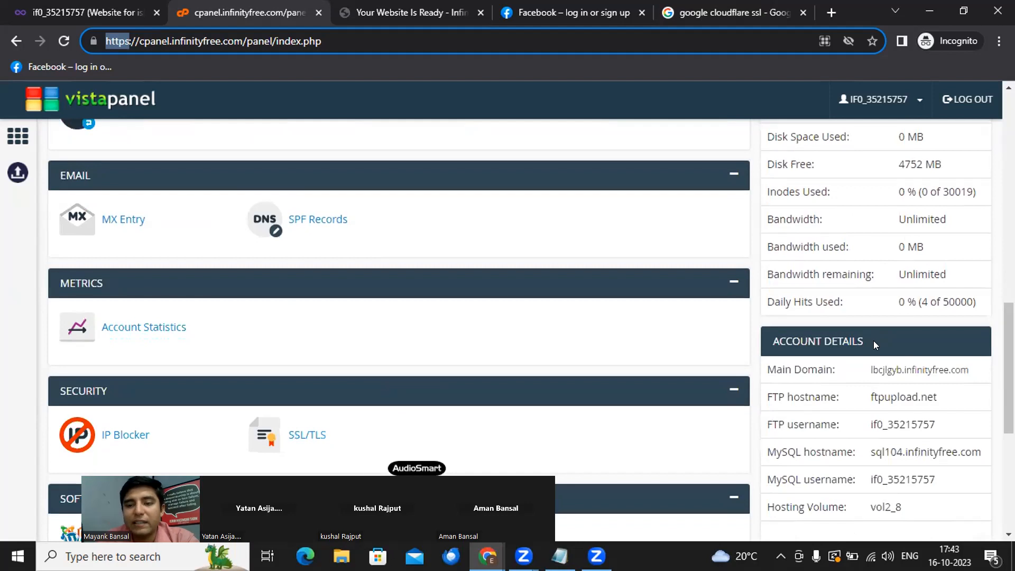
pyautogui.scroll(-3, 900, 214)
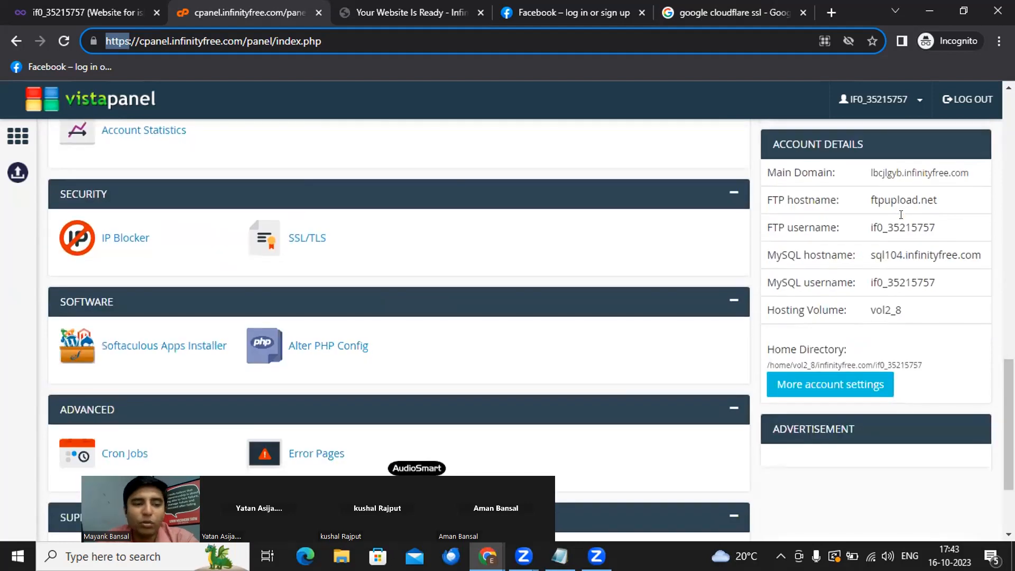
pyautogui.scroll(-3, 463, 324)
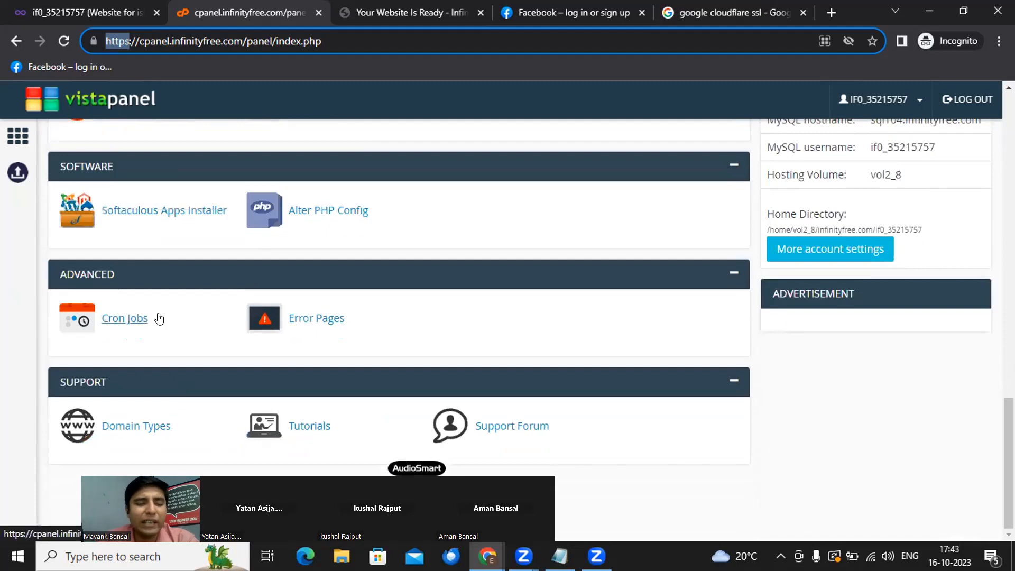
pyautogui.scroll(1, 158, 315)
pyautogui.scroll(1, 159, 319)
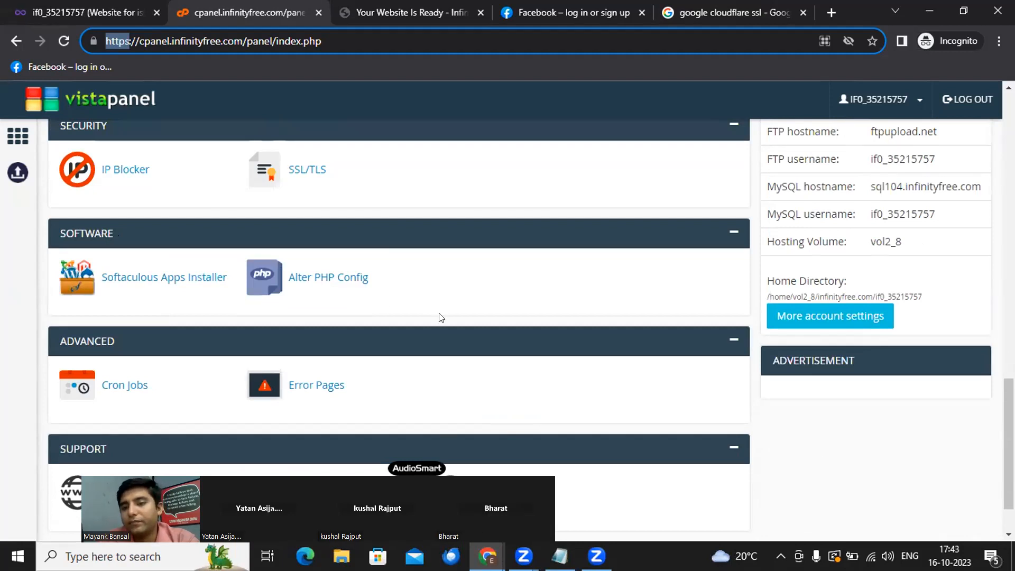
pyautogui.scroll(4, 848, 473)
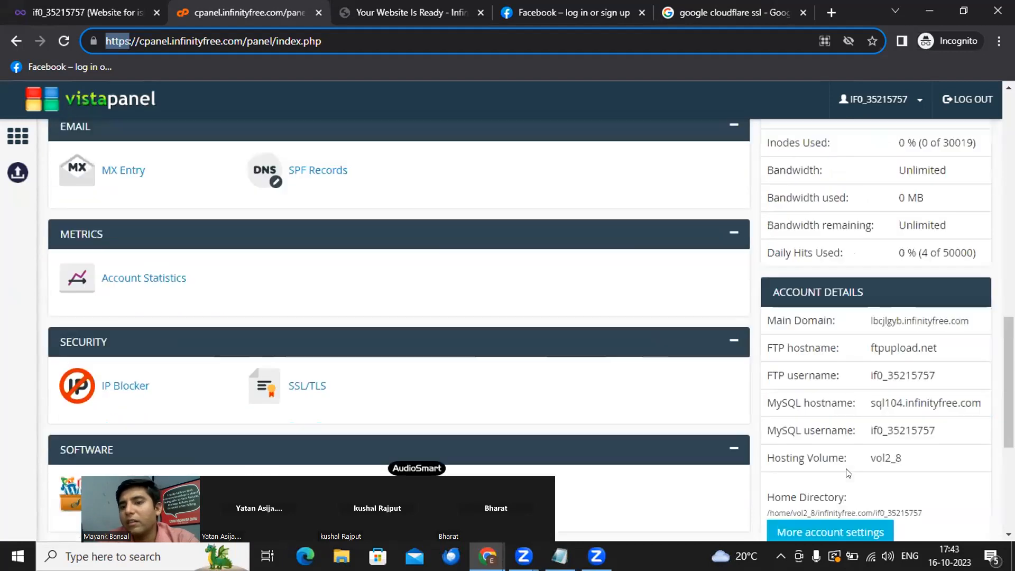
pyautogui.scroll(4, 887, 233)
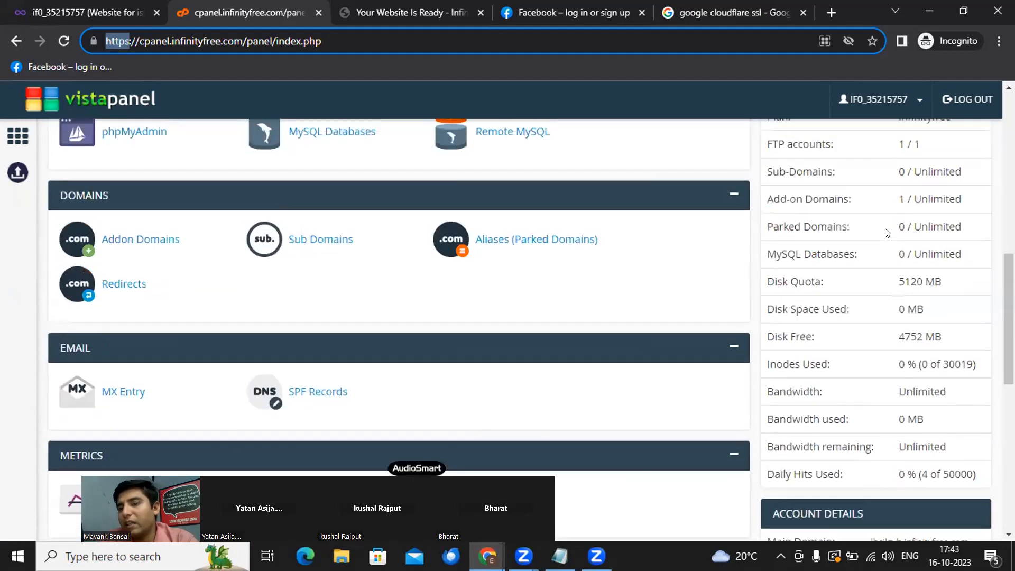
pyautogui.scroll(2, 887, 233)
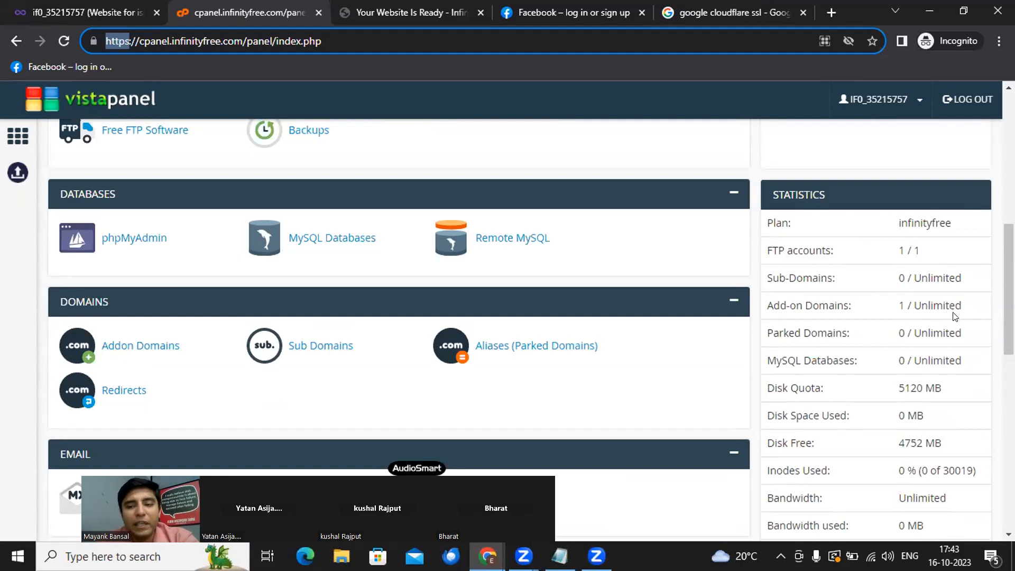
pyautogui.scroll(-1, 953, 312)
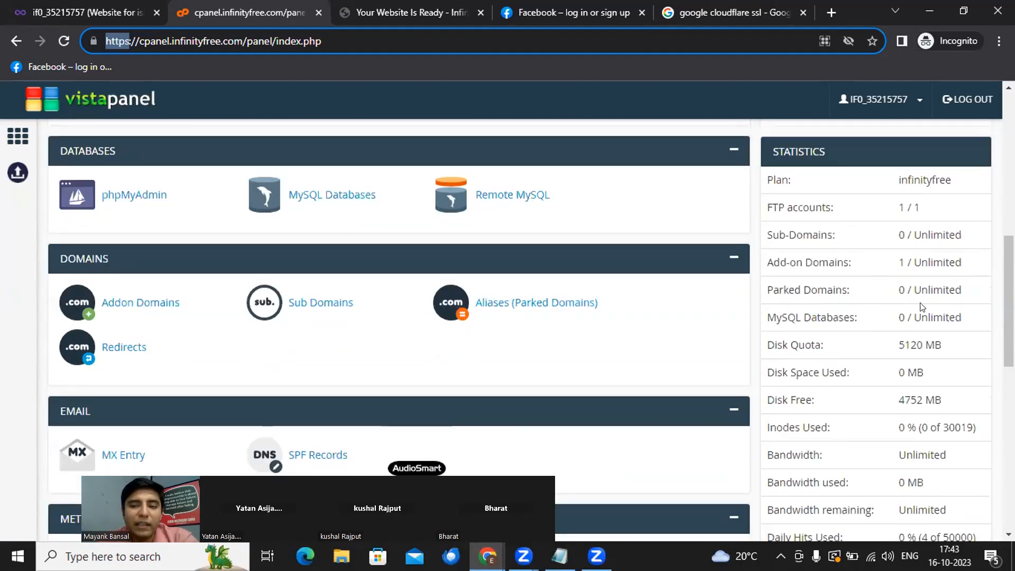
pyautogui.scroll(-4, 921, 307)
pyautogui.scroll(-3, 921, 306)
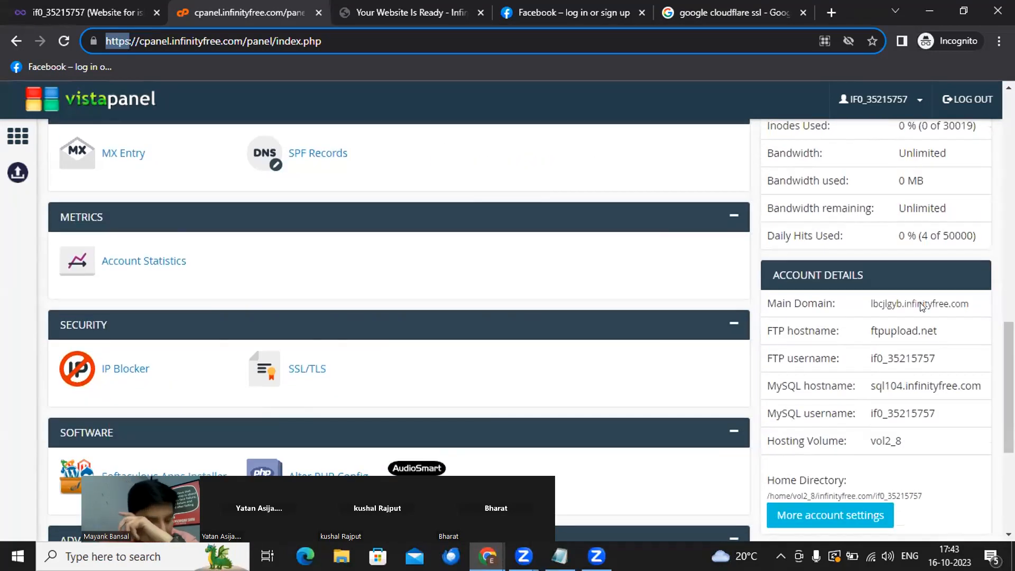
pyautogui.scroll(-4, 568, 331)
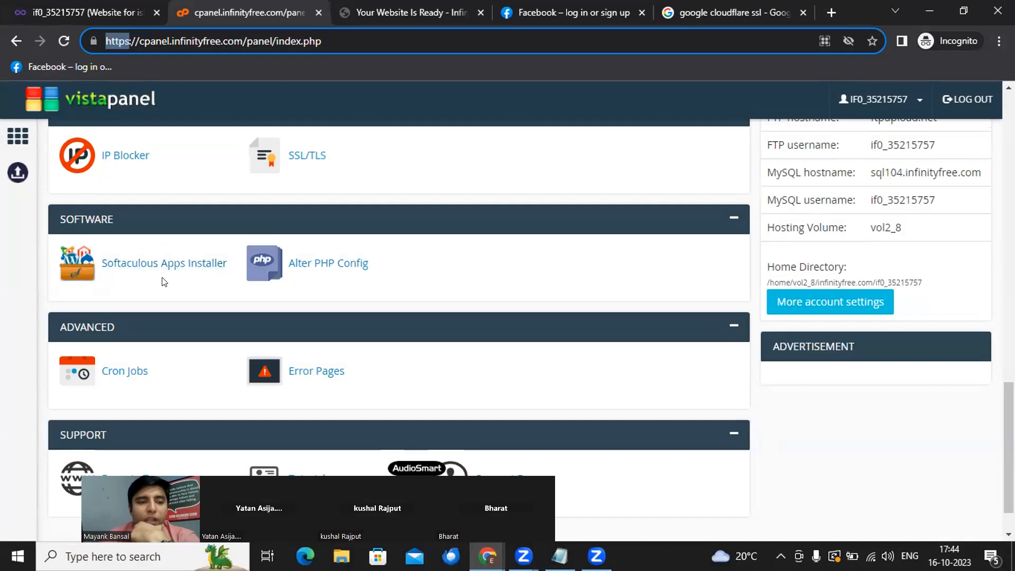
# - Launch Softaculous Apps Installer and scroll back to Top Scripts with the WordPress card
pyautogui.click(150, 264)
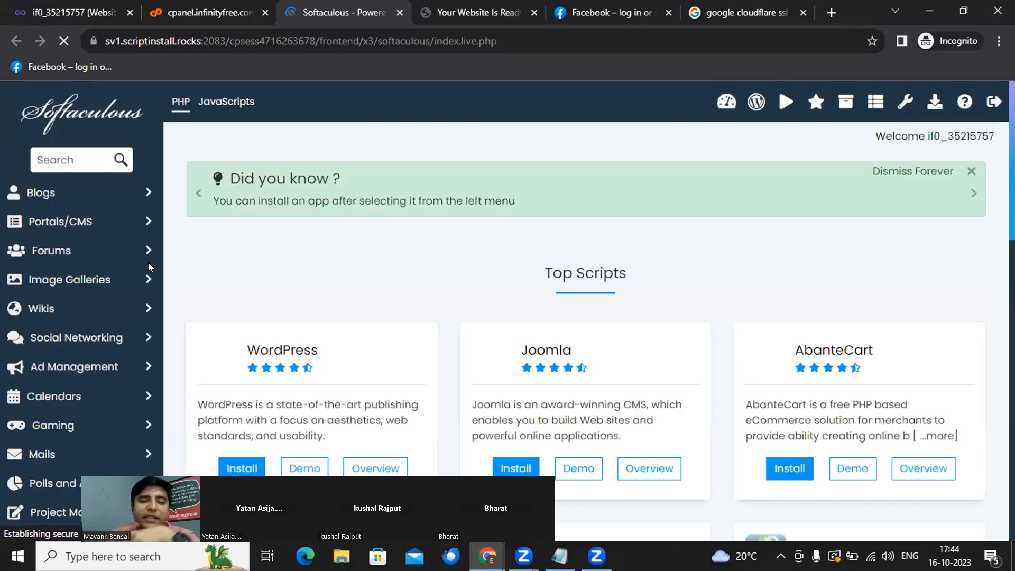
pyautogui.scroll(-2, 528, 362)
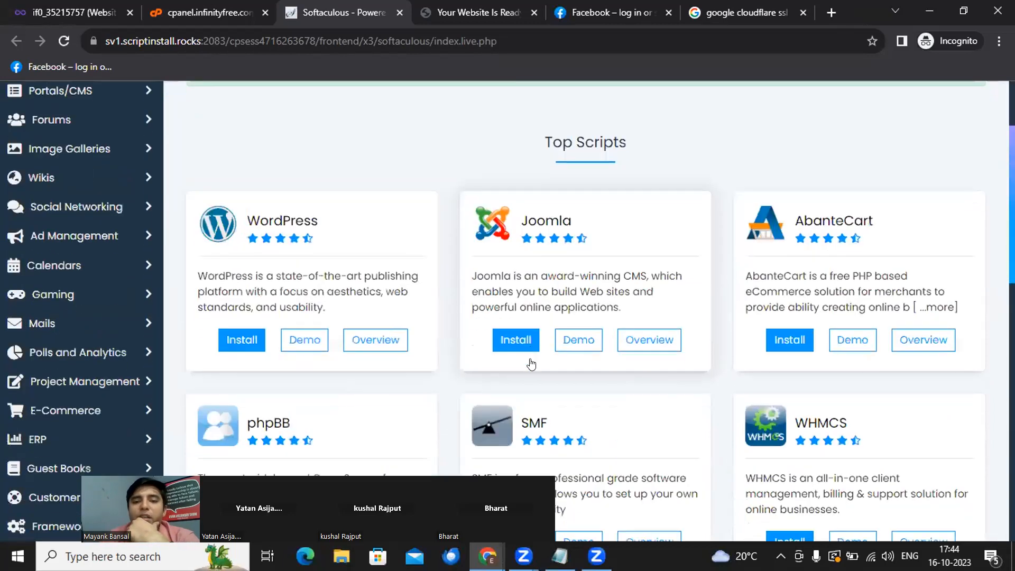
pyautogui.scroll(-2, 817, 225)
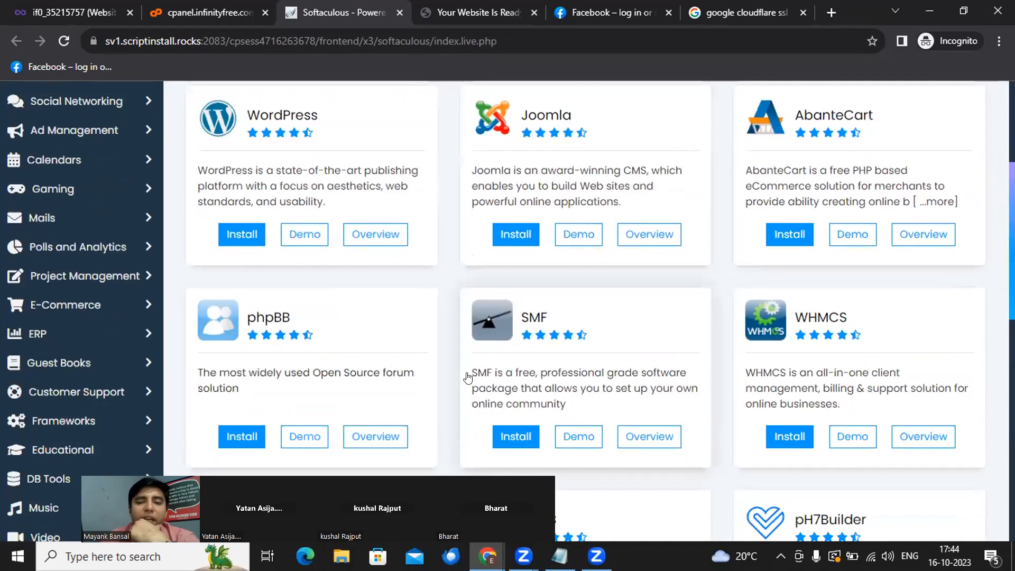
pyautogui.scroll(-4, 467, 377)
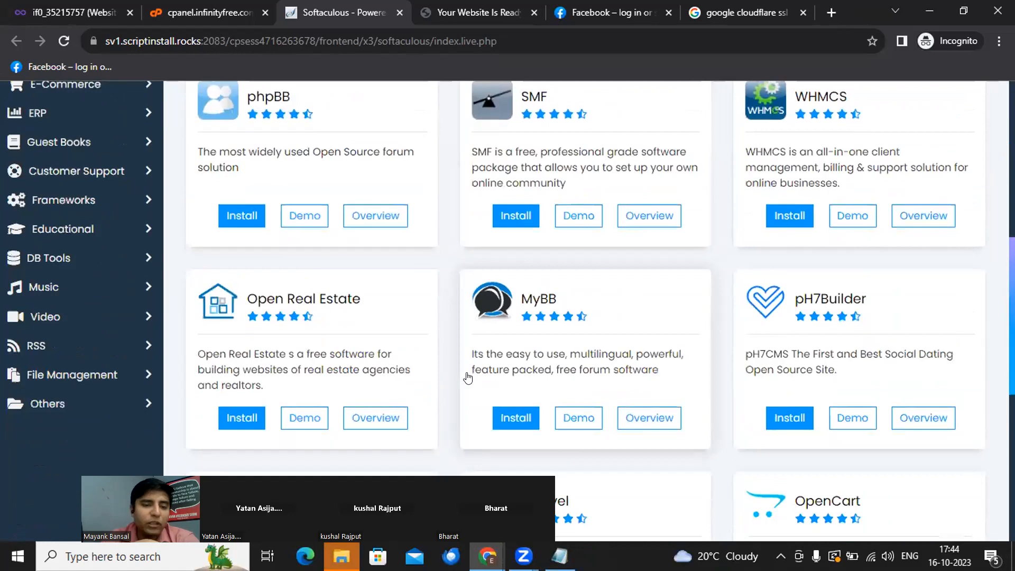
pyautogui.scroll(-1, 468, 378)
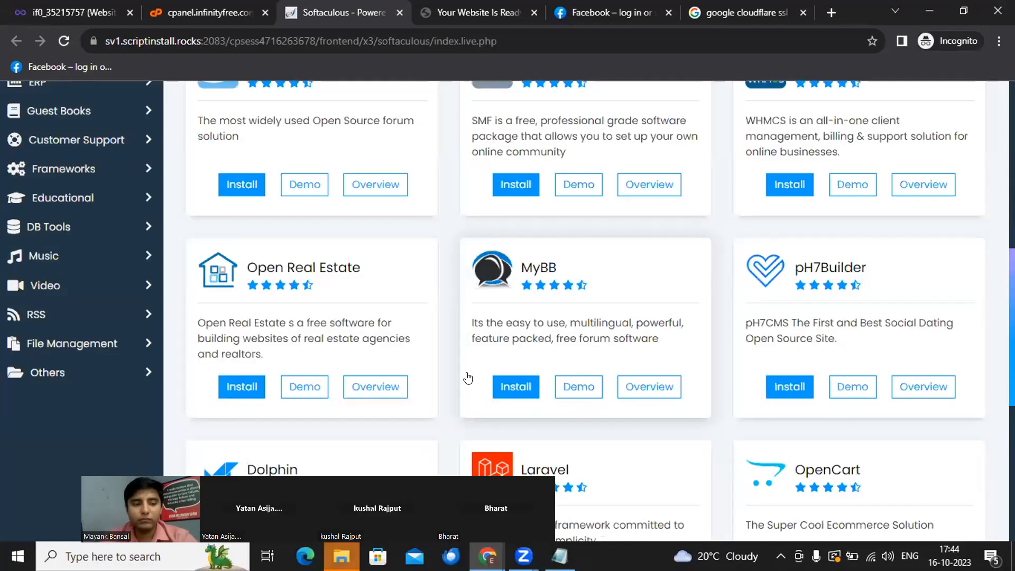
pyautogui.scroll(5, 468, 378)
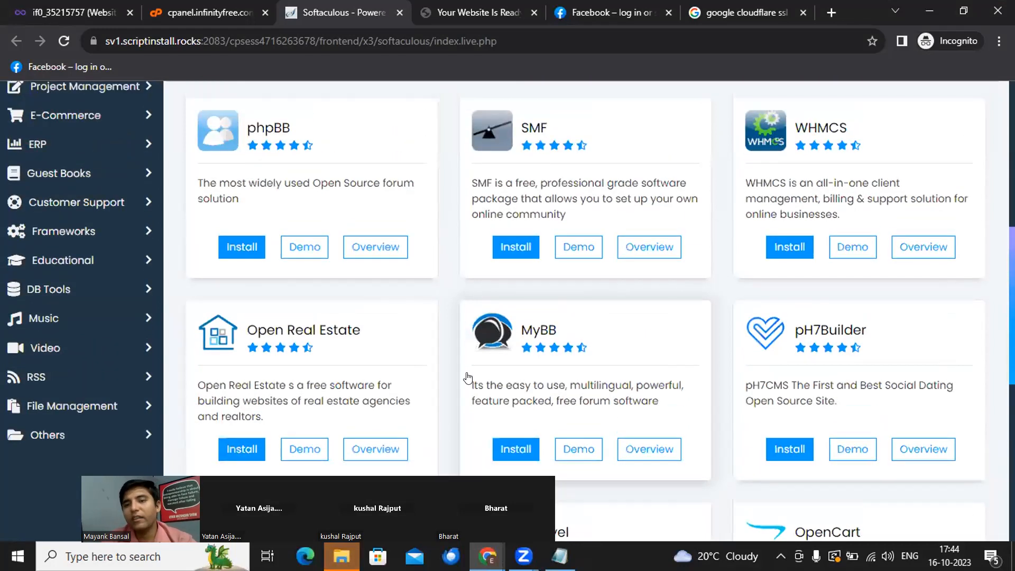
pyautogui.scroll(4, 468, 378)
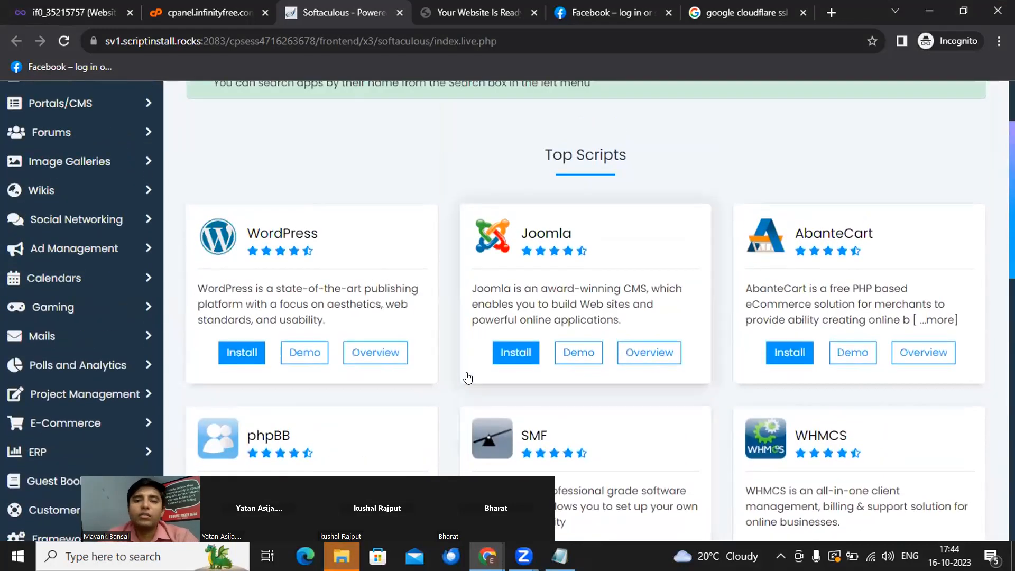
pyautogui.scroll(2, 467, 377)
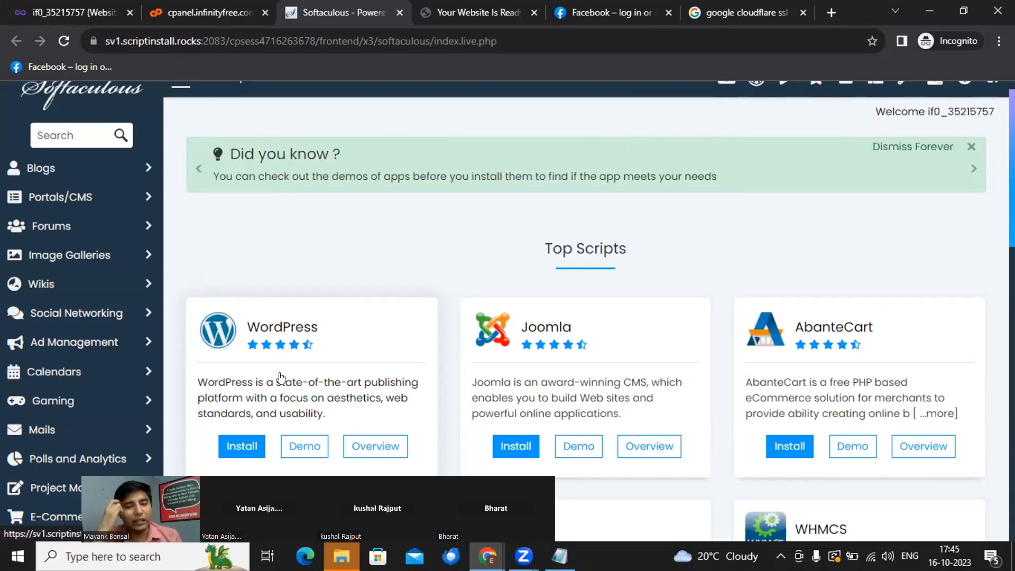
# - Start the WordPress install from its Top Scripts card
pyautogui.moveTo(318, 436); pyautogui.dragTo(804, 257)
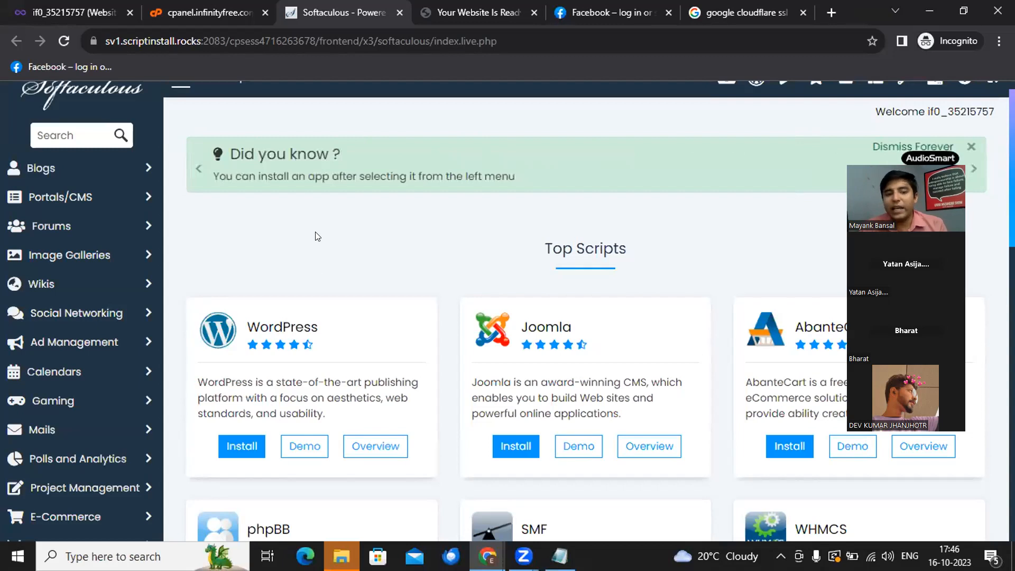
pyautogui.click(232, 445)
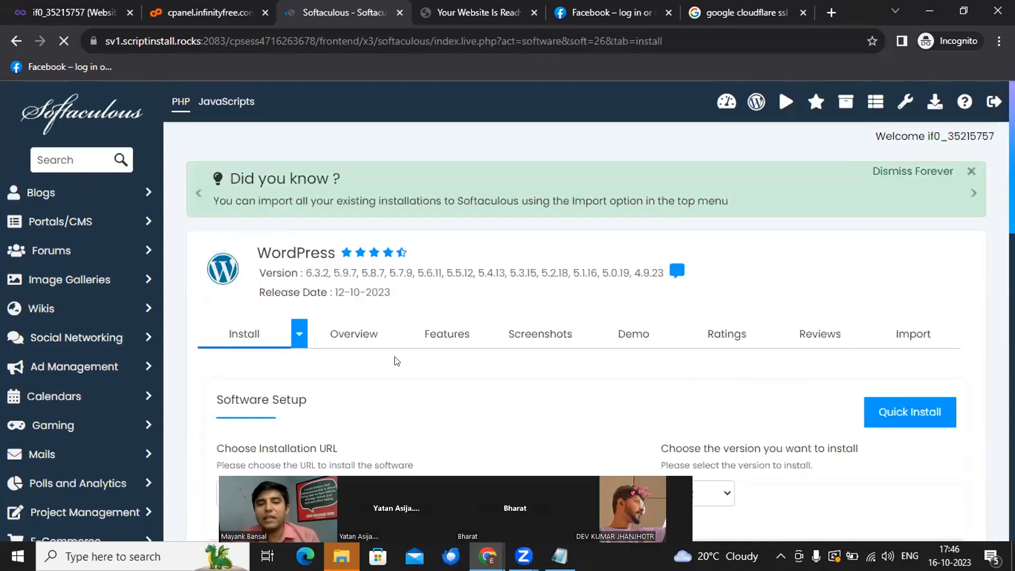
# - Review the install form, leaving In Directory empty and checking the Admin Email field
pyautogui.scroll(-7, 396, 360)
pyautogui.scroll(1, 393, 354)
pyautogui.click(576, 190)
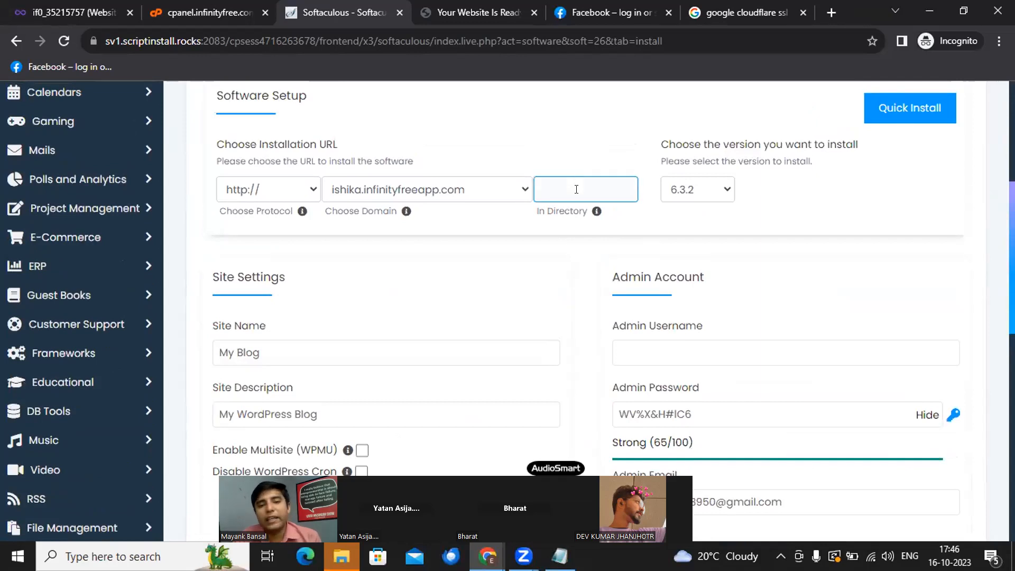
pyautogui.scroll(-4, 665, 271)
pyautogui.click(665, 272)
pyautogui.scroll(7, 665, 271)
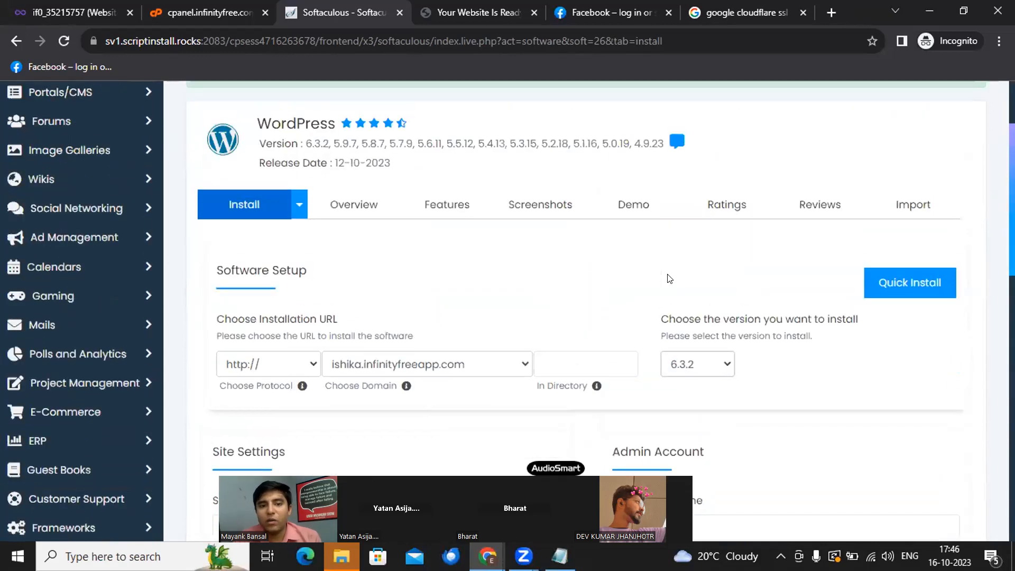
pyautogui.scroll(-7, 465, 378)
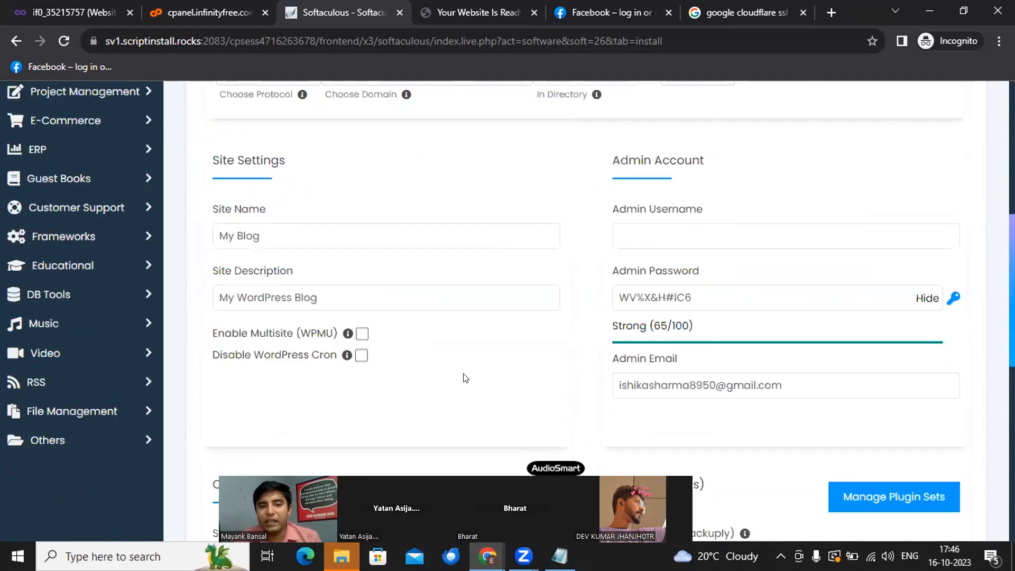
pyautogui.scroll(1, 740, 161)
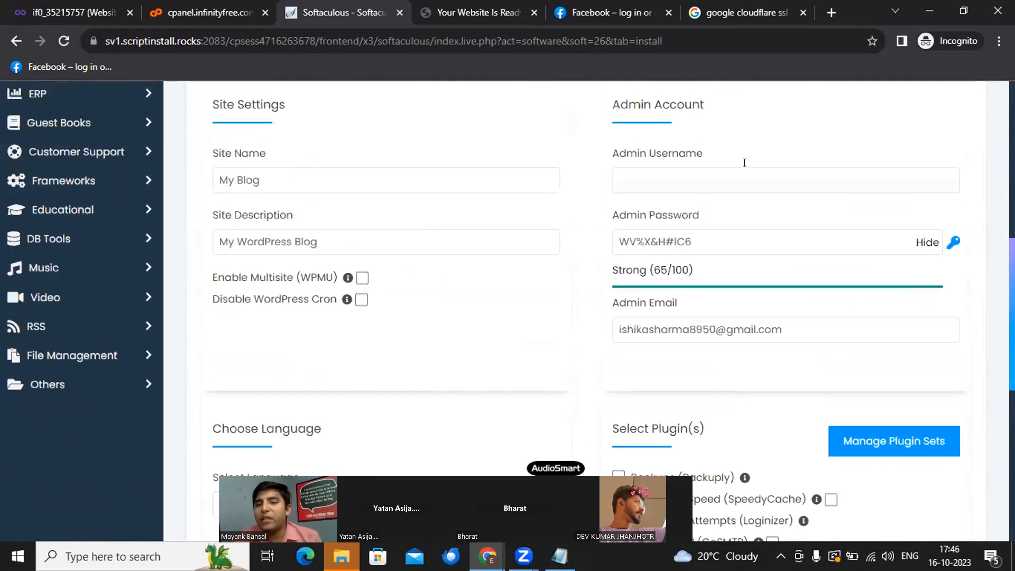
pyautogui.scroll(2, 739, 158)
pyautogui.scroll(-4, 684, 317)
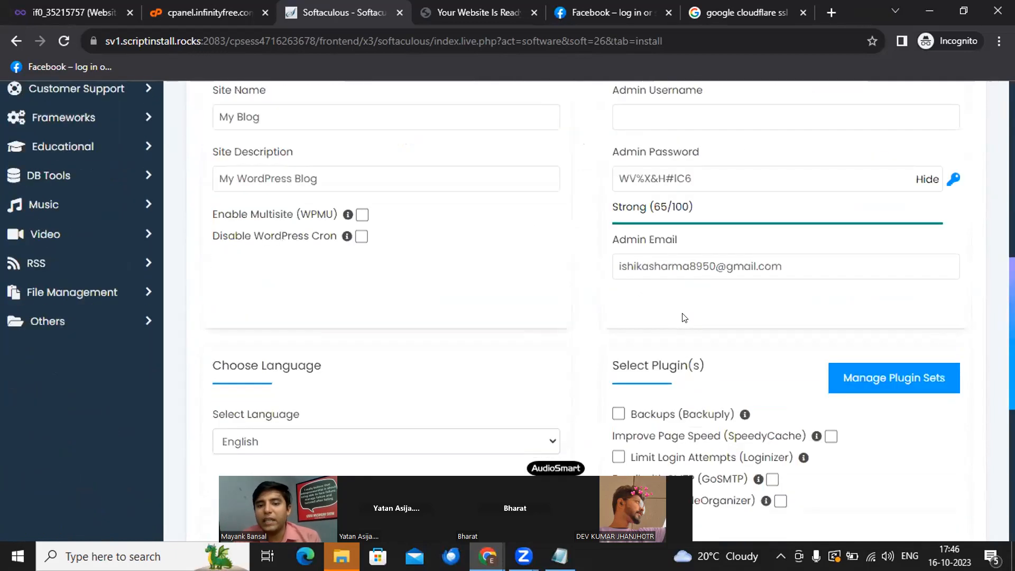
# - Set Admin Username to 'admin' and overwrite the generated admin password with a new one
pyautogui.scroll(2, 684, 317)
pyautogui.click(689, 218)
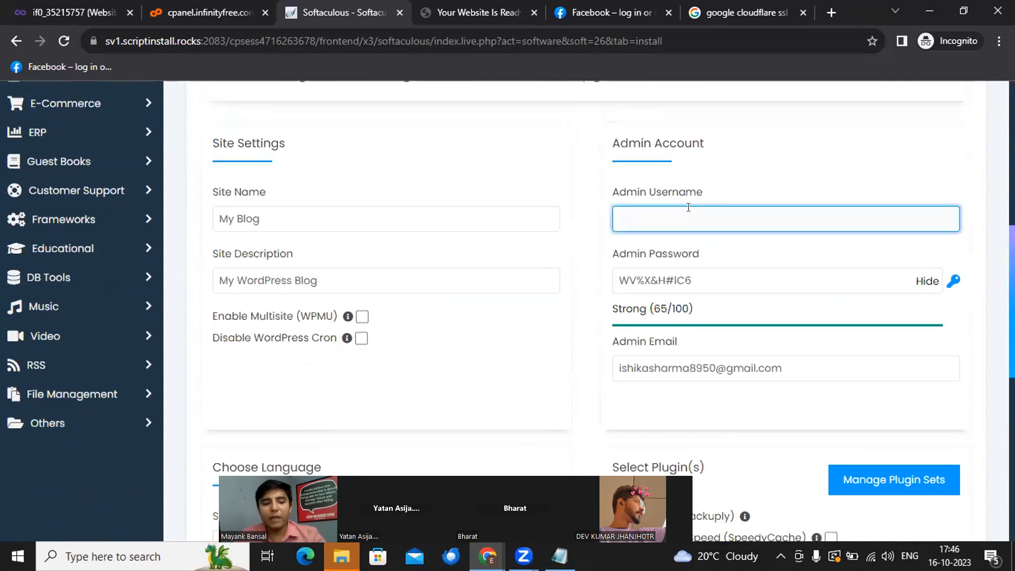
pyautogui.write('admin')
pyautogui.click(618, 281)
pyautogui.hotkey('ctrl', 'a')
pyautogui.write('admin')
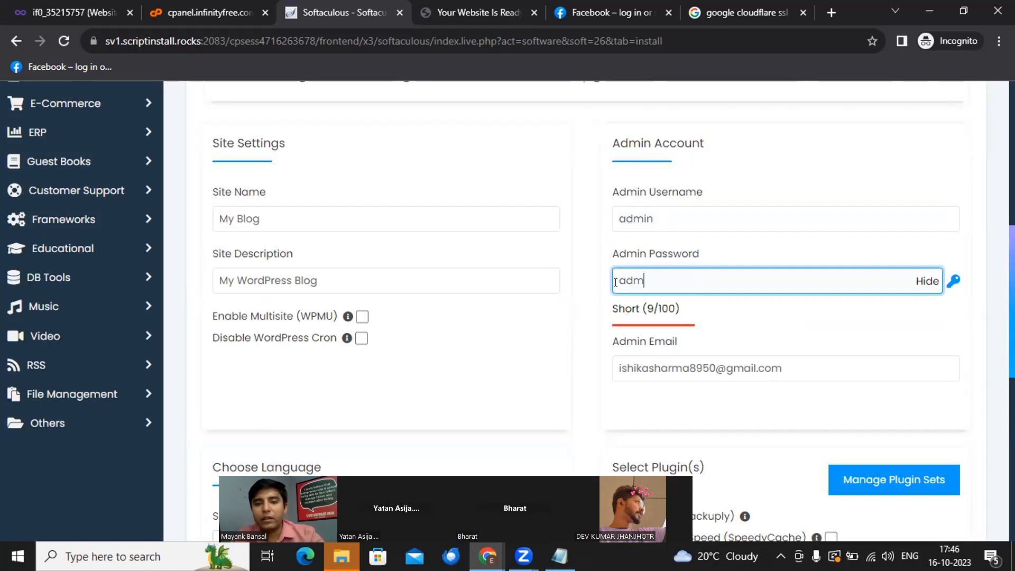
# - Run the WordPress installation from the bottom of the form
pyautogui.scroll(-2, 615, 281)
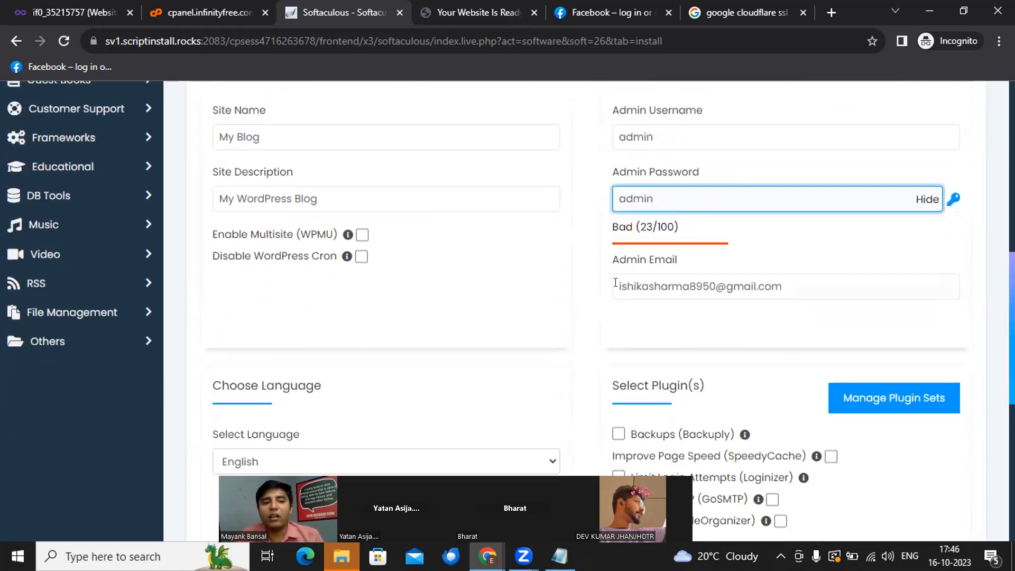
pyautogui.scroll(3, 615, 282)
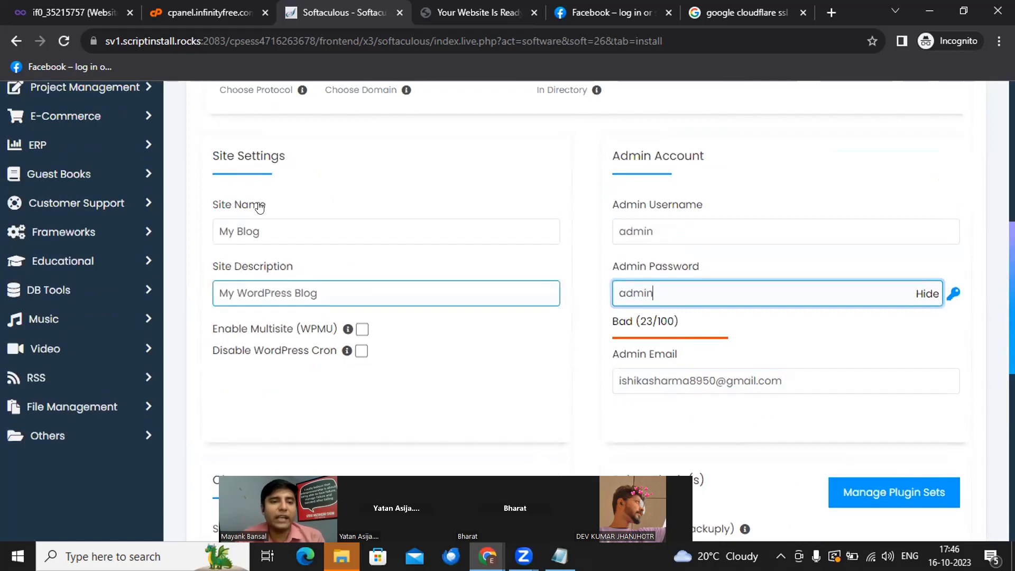
pyautogui.scroll(-5, 242, 256)
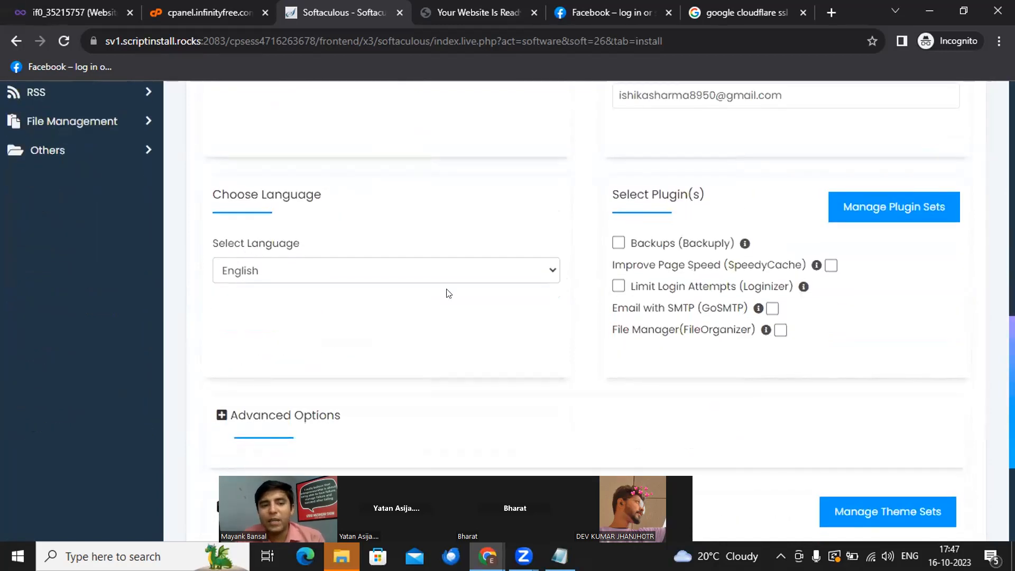
pyautogui.scroll(-4, 389, 293)
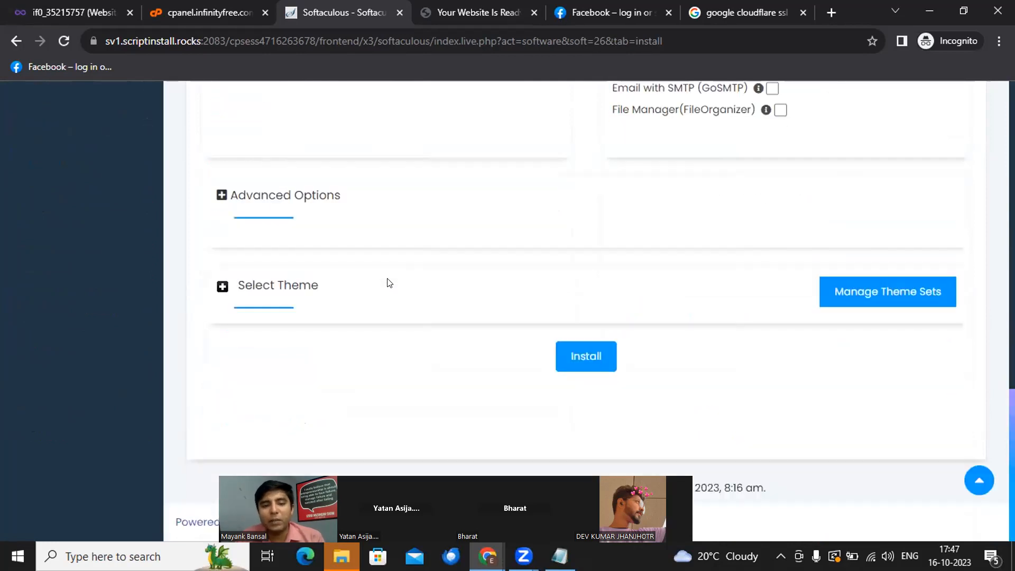
pyautogui.click(590, 365)
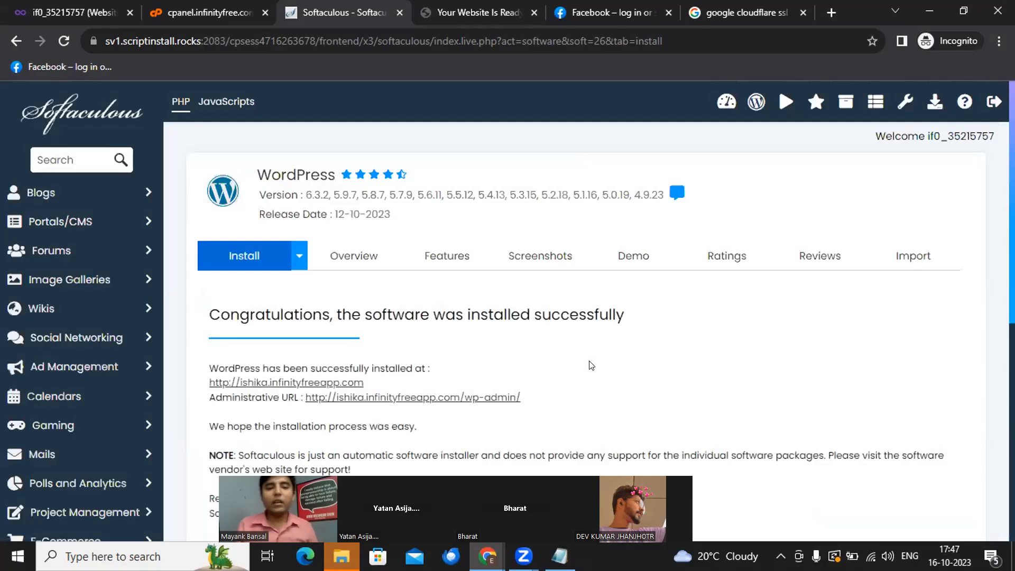
# - Select the ishika.infinityfreeapp.com and /wp-admin/ addresses, then switch to the website's tab
pyautogui.scroll(-1, 592, 366)
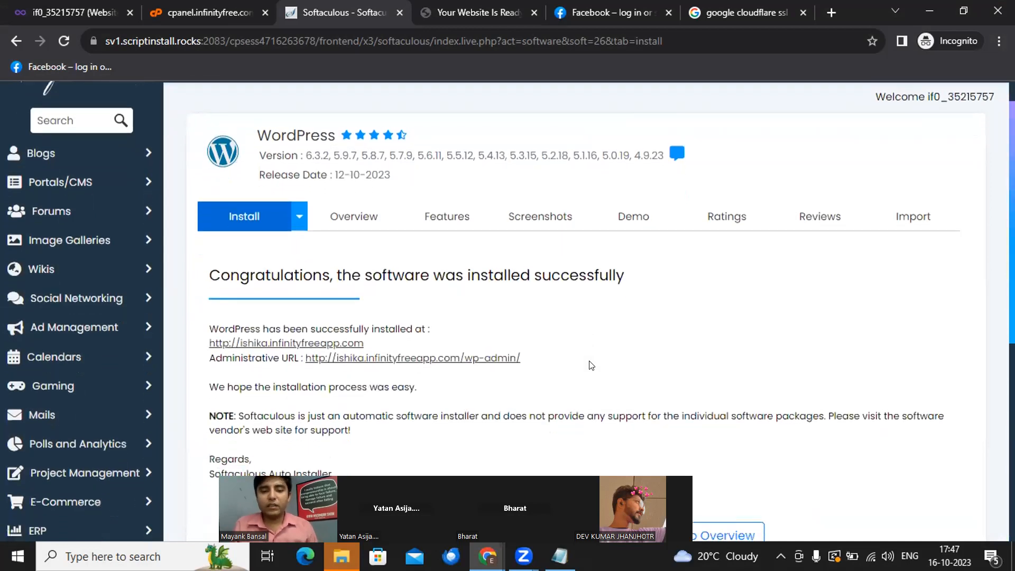
pyautogui.scroll(-1, 574, 342)
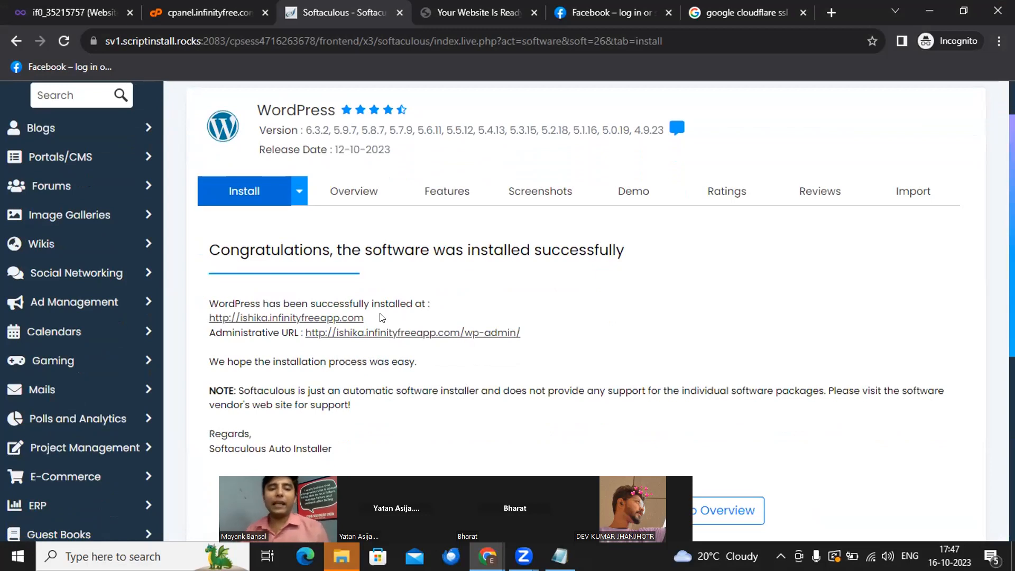
pyautogui.moveTo(381, 318); pyautogui.dragTo(202, 321)
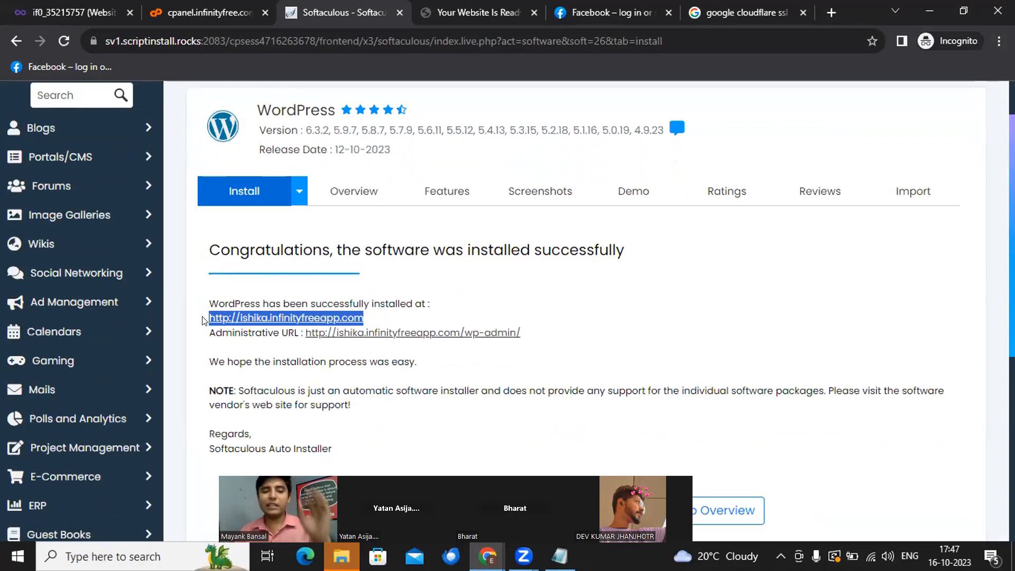
pyautogui.moveTo(540, 339); pyautogui.dragTo(305, 339)
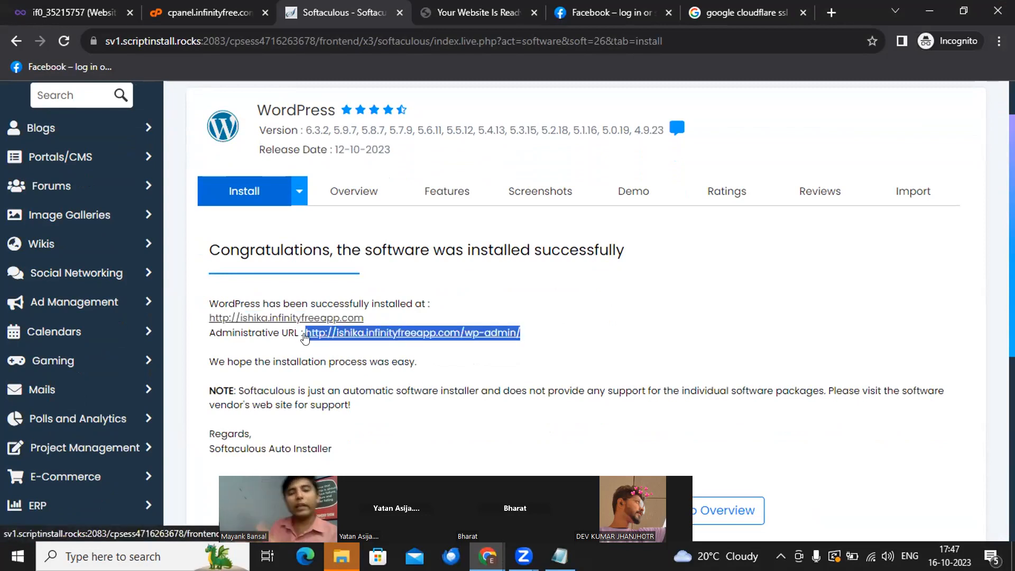
pyautogui.hotkey('ctrl', 'Tab')
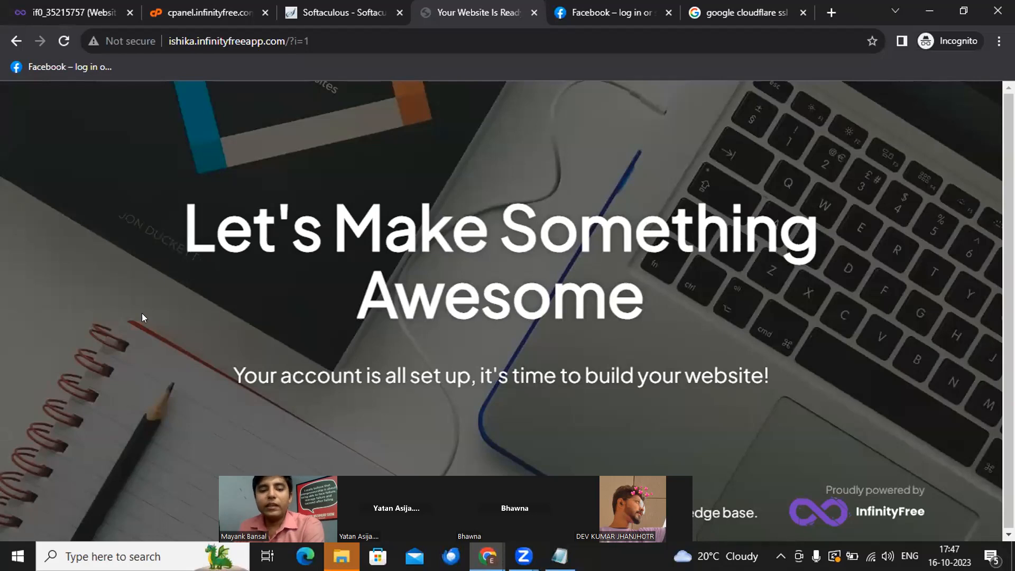
# - Reload ishika.infinityfreeapp.com to show the WordPress My Blog page, then go back to Softaculous
pyautogui.click(54, 44)
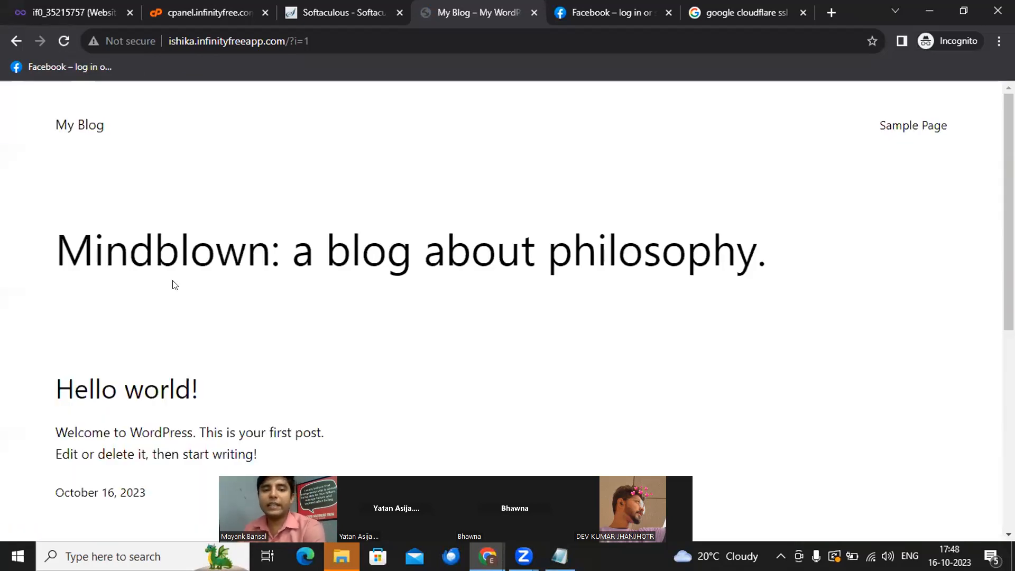
pyautogui.scroll(-6, 172, 285)
pyautogui.scroll(6, 174, 280)
pyautogui.scroll(-6, 173, 282)
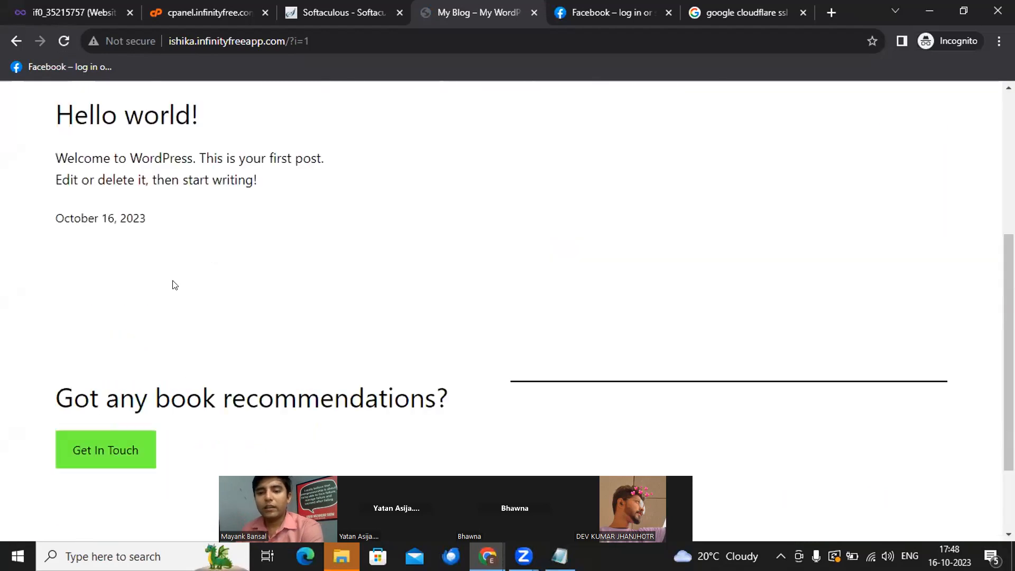
pyautogui.scroll(6, 173, 284)
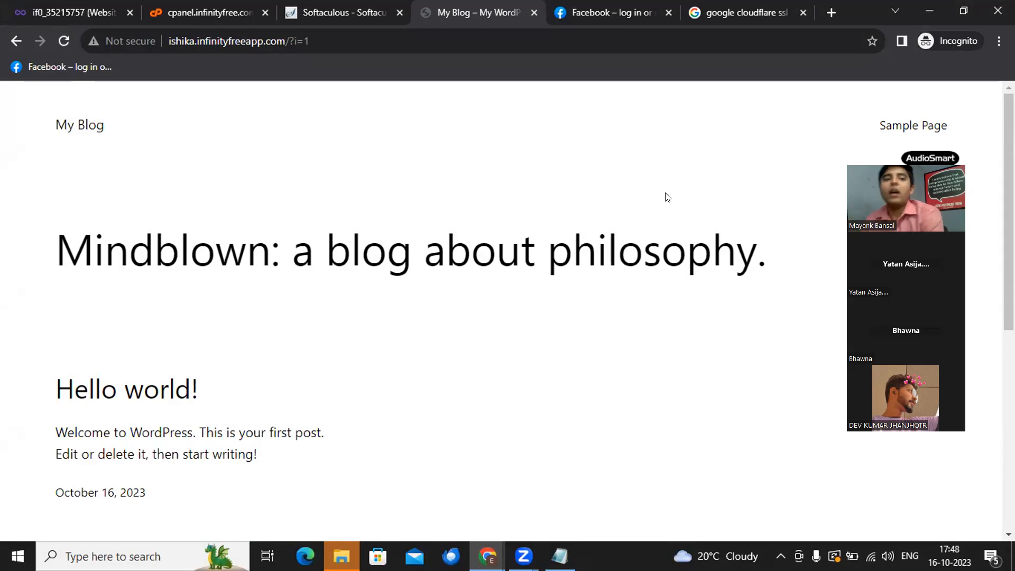
pyautogui.click(372, 9)
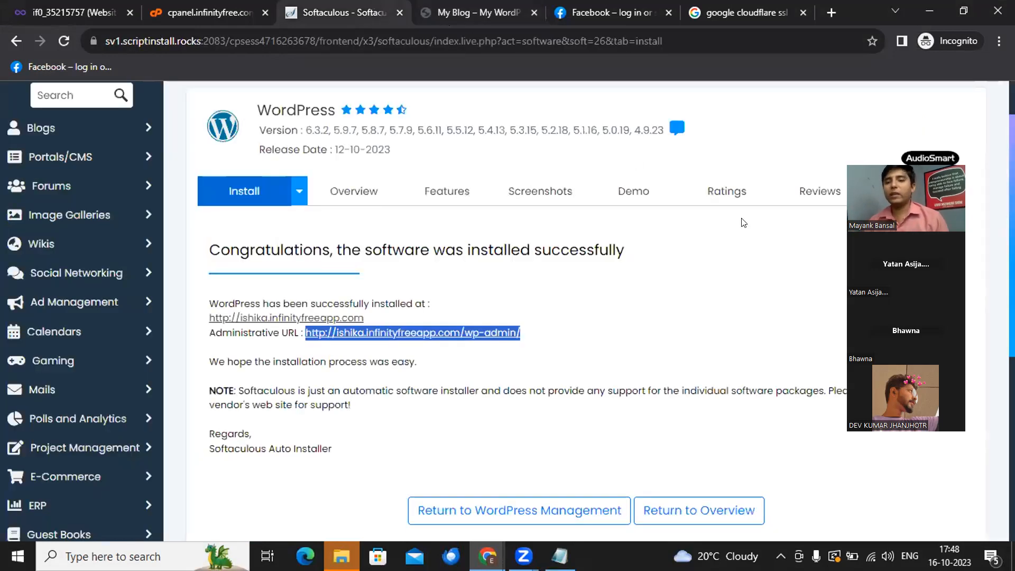